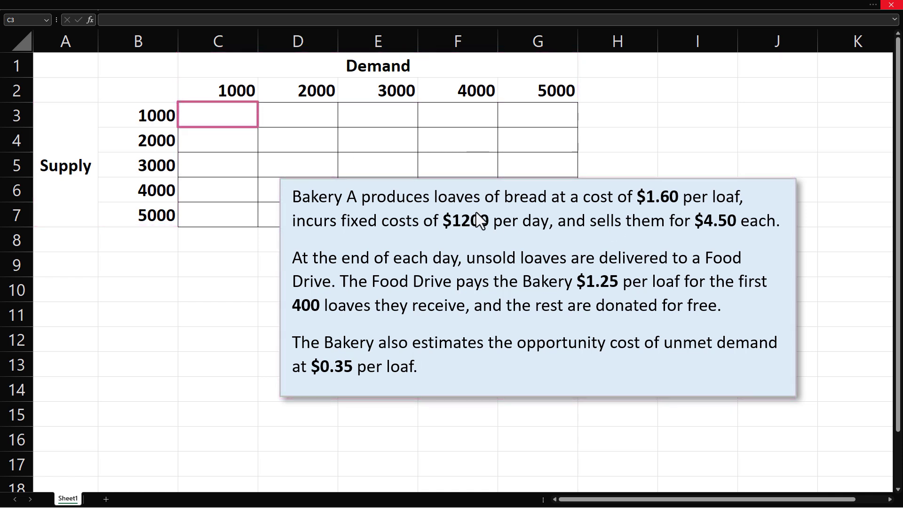
# Step: Start a payoff formula in C3 with the sales revenue term =4.5*min(C2,B3), followed by a minus sign
pyautogui.click(236, 123)
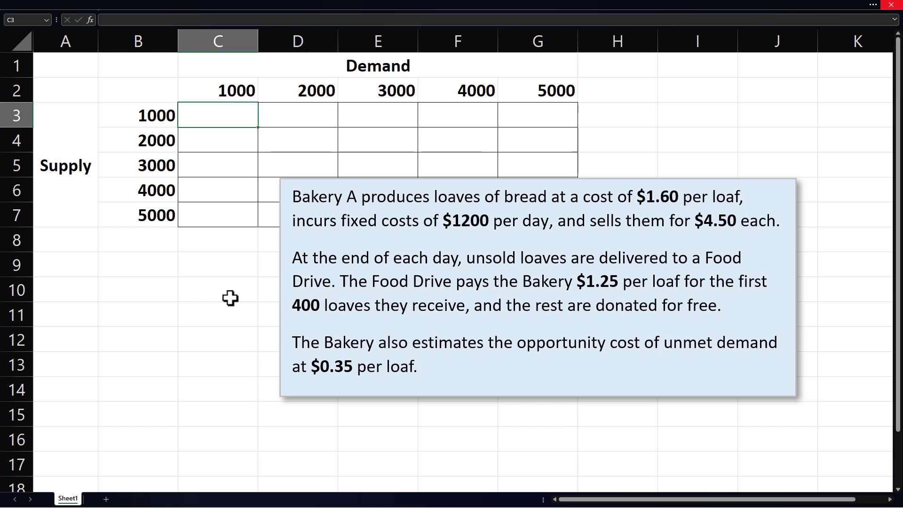
pyautogui.write('=4.5*')
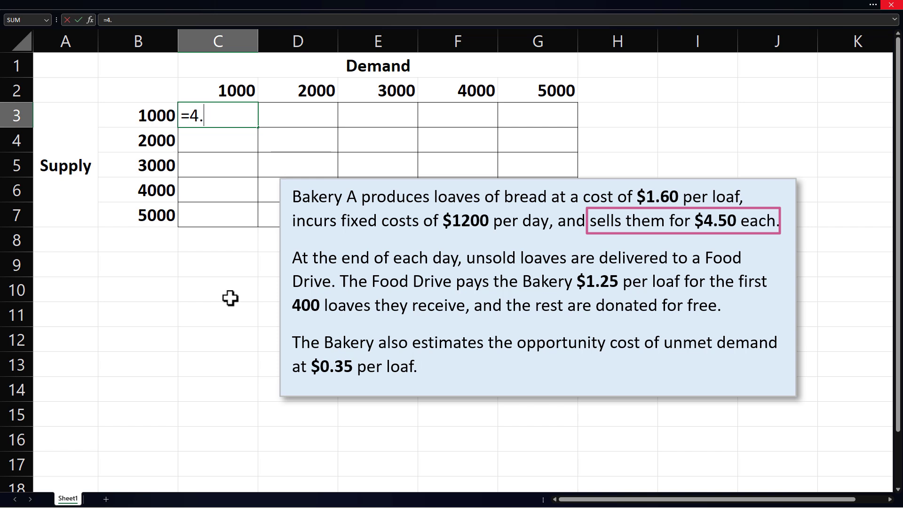
pyautogui.click(235, 89)
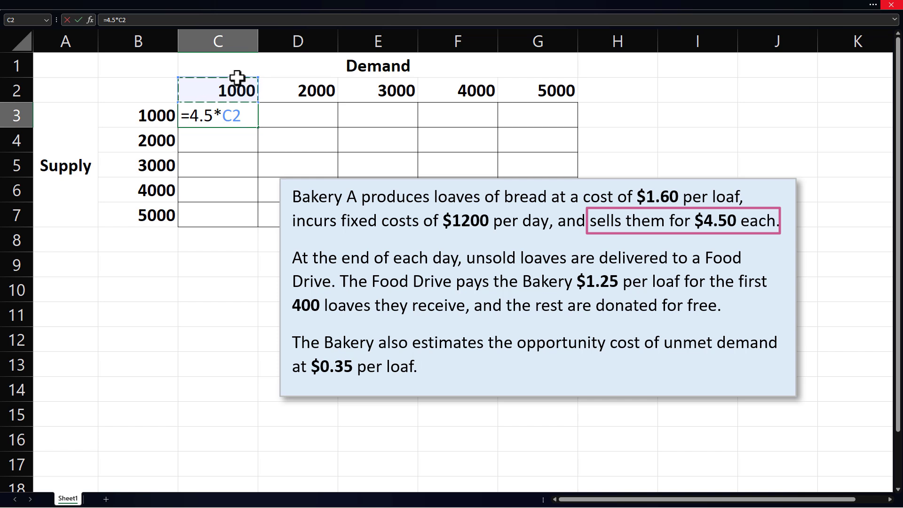
pyautogui.click(222, 118)
pyautogui.write('min')
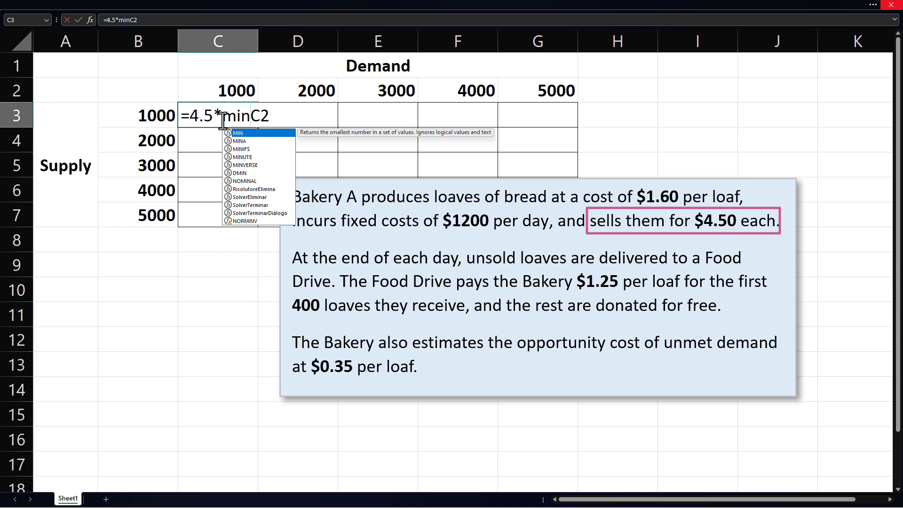
pyautogui.write('(C2')
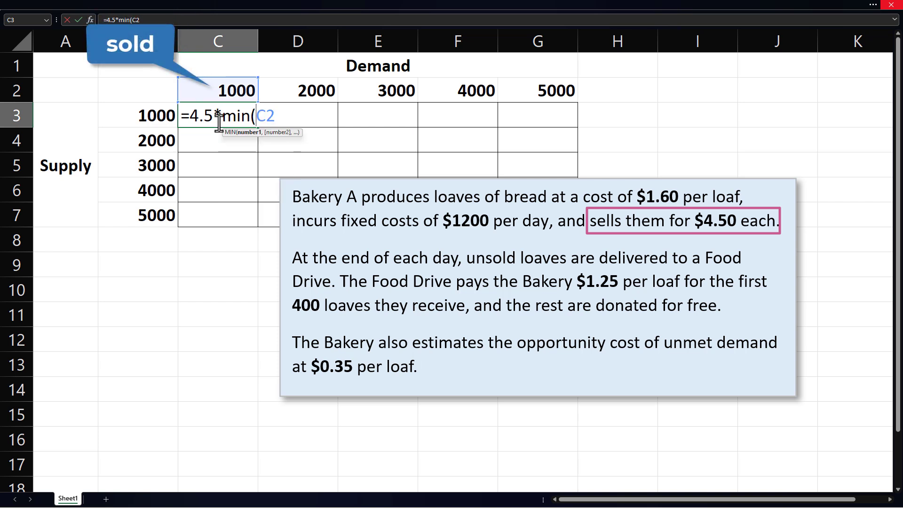
pyautogui.write(',')
pyautogui.click(162, 119)
pyautogui.write(') -')
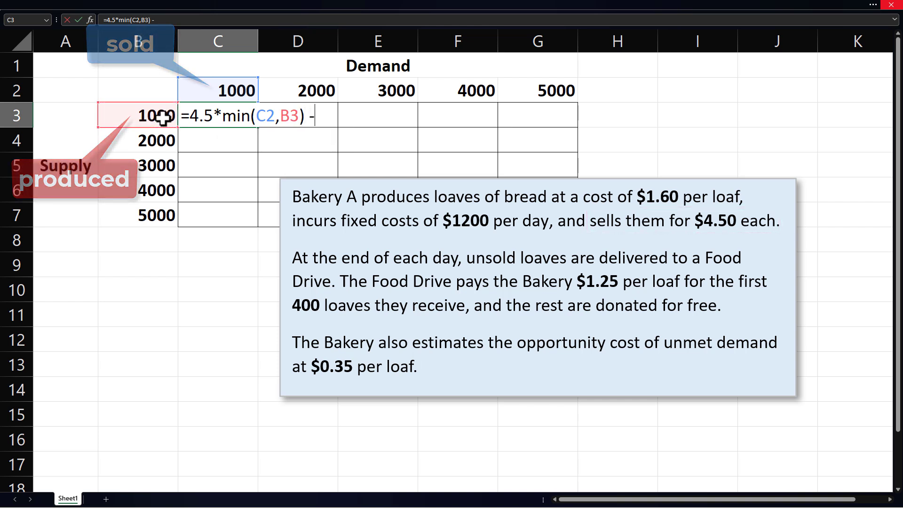
# Step: Subtract the production and fixed costs in the C3 formula as the bracketed term (1.6*B3 + 1200)
pyautogui.write(' 1')
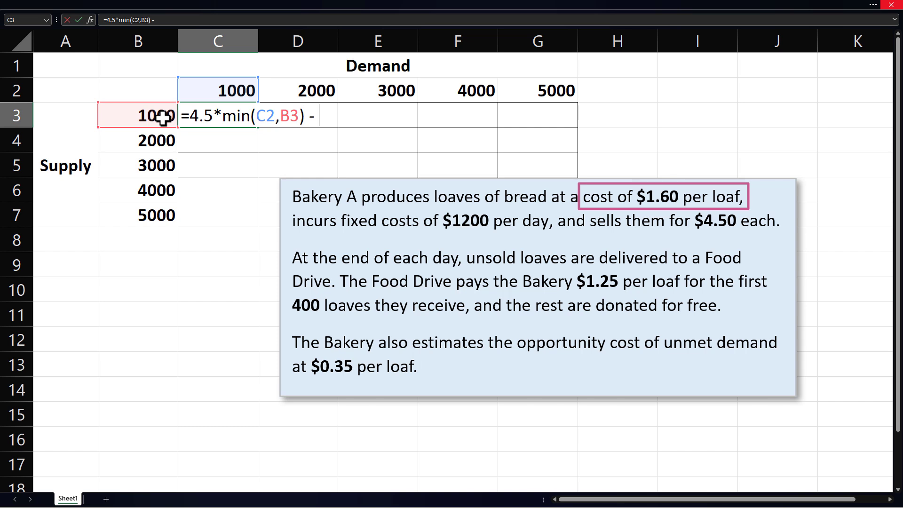
pyautogui.write('.6*')
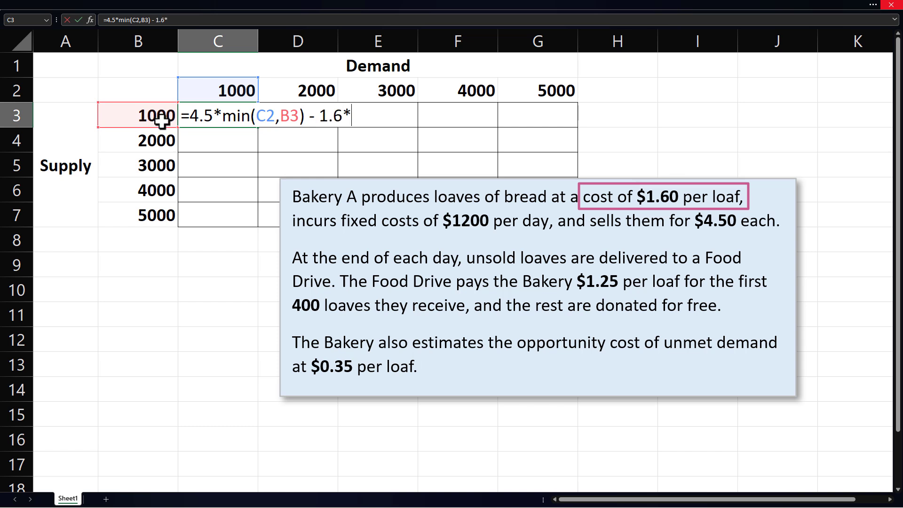
pyautogui.click(160, 118)
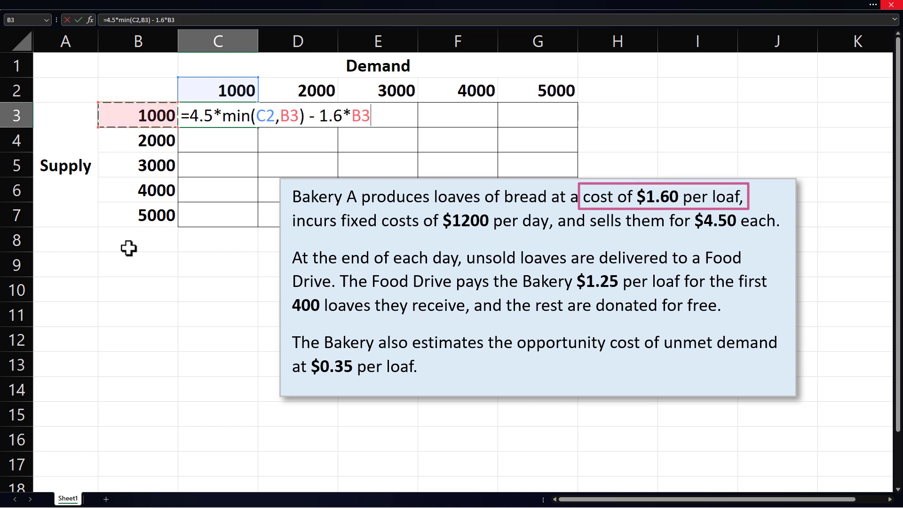
pyautogui.click(317, 116)
pyautogui.write('(')
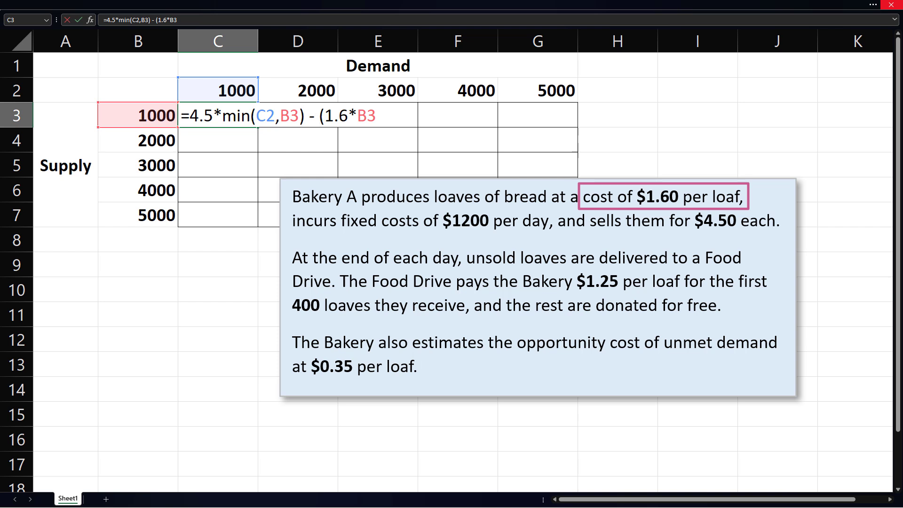
pyautogui.click(376, 116)
pyautogui.write('+ 120')
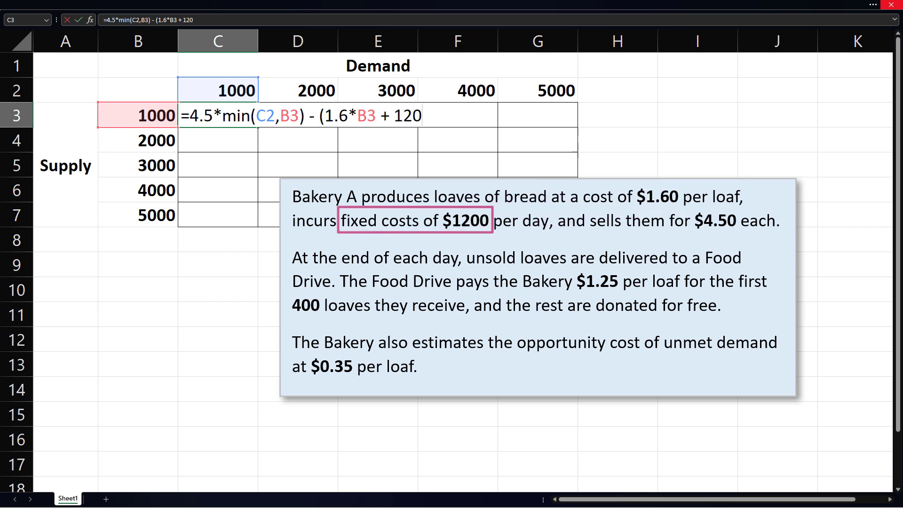
pyautogui.write('0)')
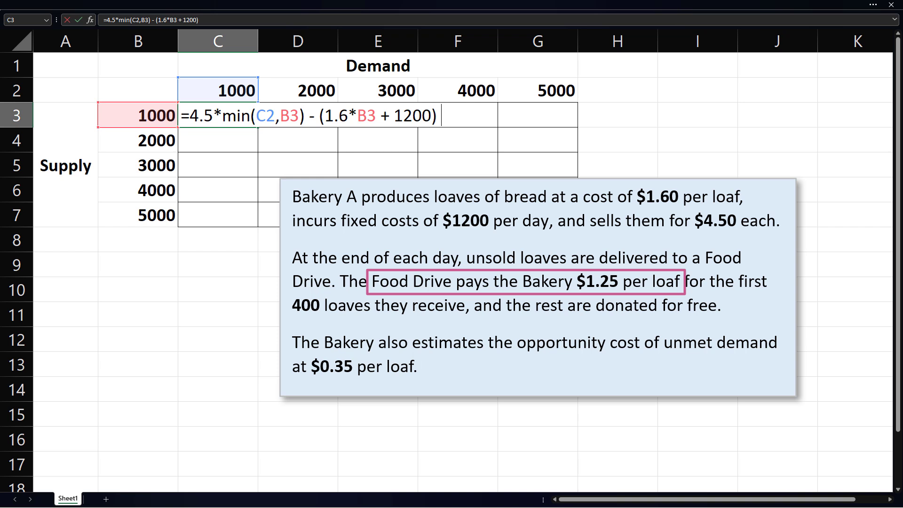
# Step: Add the Food Drive income for unsold loaves to the C3 formula as + 1.25*max(B3 - C2, 0)
pyautogui.write('+ 1.25*(')
pyautogui.click(159, 116)
pyautogui.write('-')
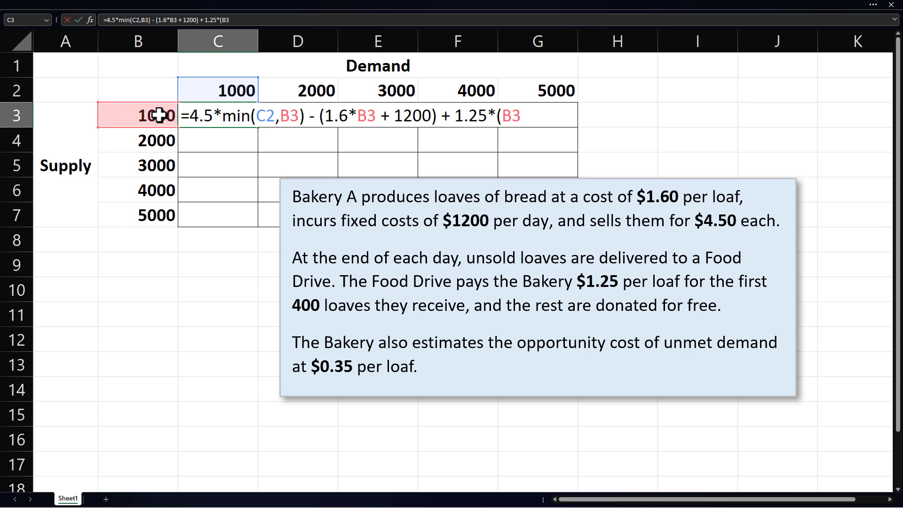
pyautogui.click(233, 94)
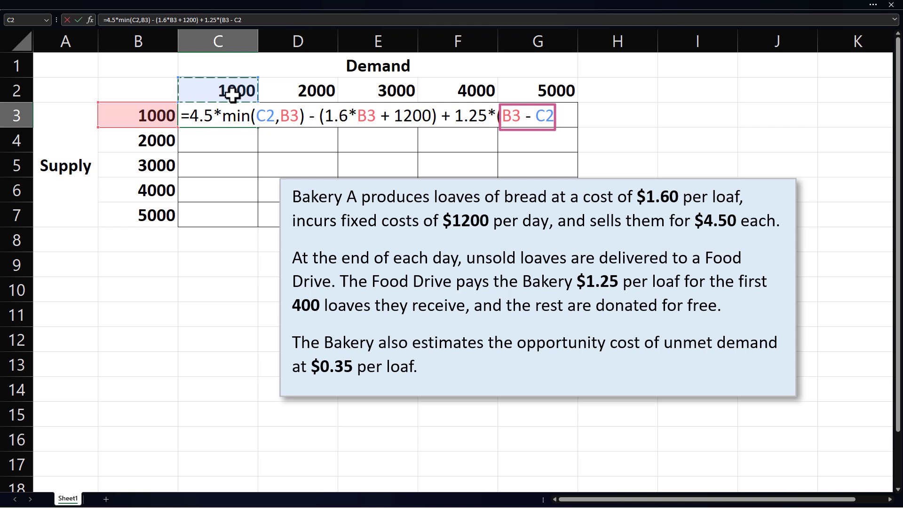
pyautogui.click(498, 115)
pyautogui.write('max')
pyautogui.click(597, 115)
pyautogui.write(',')
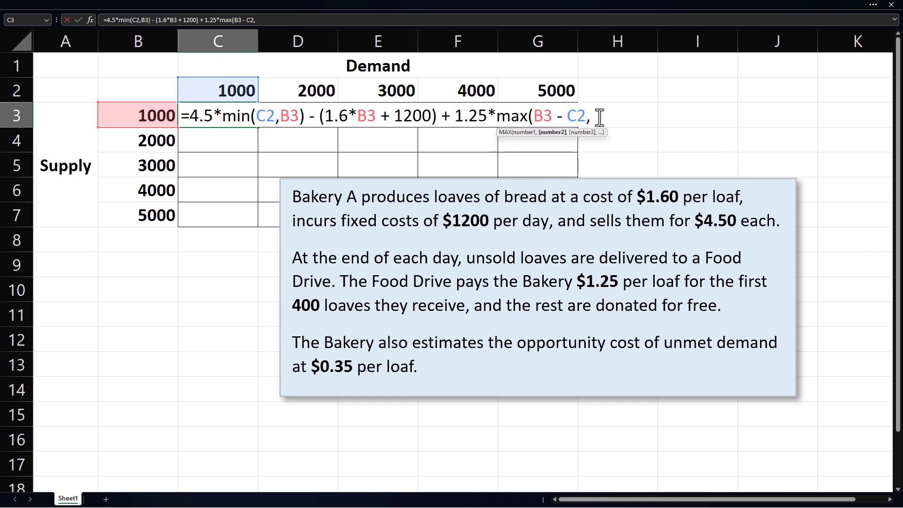
pyautogui.write(' 0)')
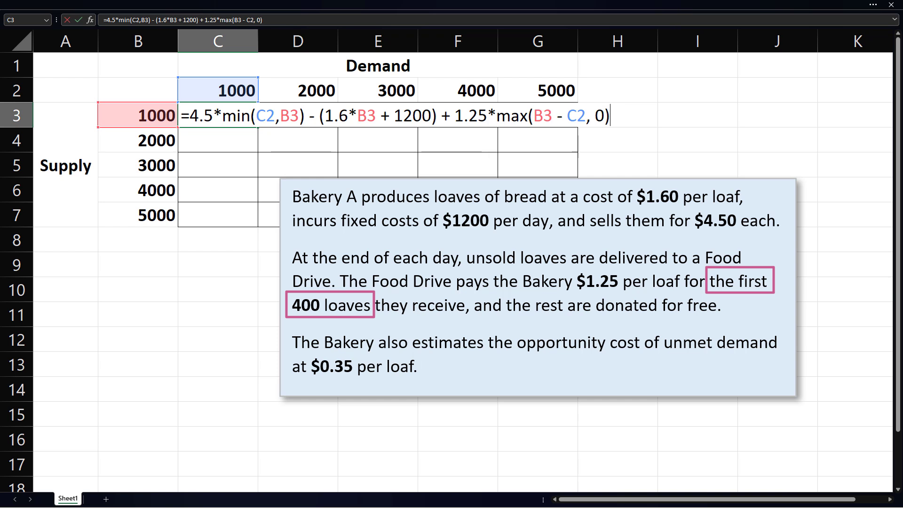
# Step: Cap the paid excess loaves at 400 by wrapping the max term as min(max(B3 - C2, 0), 400)
pyautogui.click(497, 115)
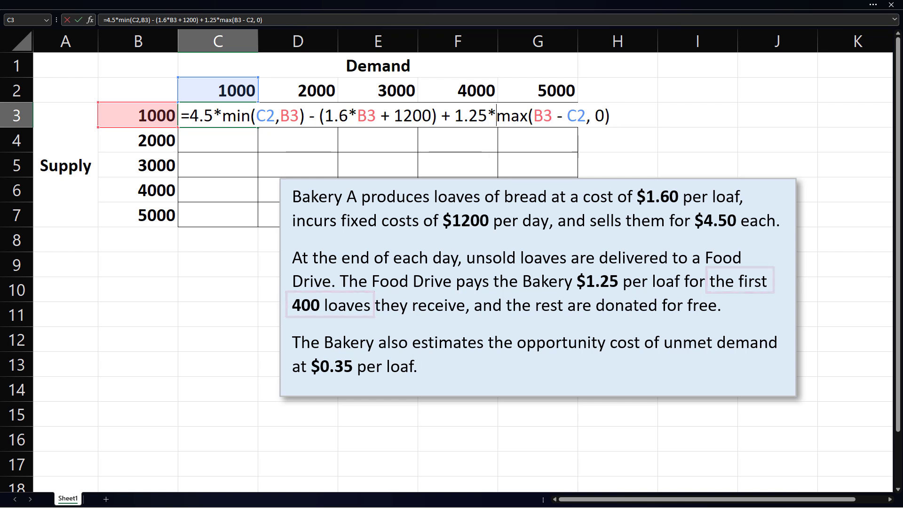
pyautogui.write('min(')
pyautogui.press('End')
pyautogui.write(',')
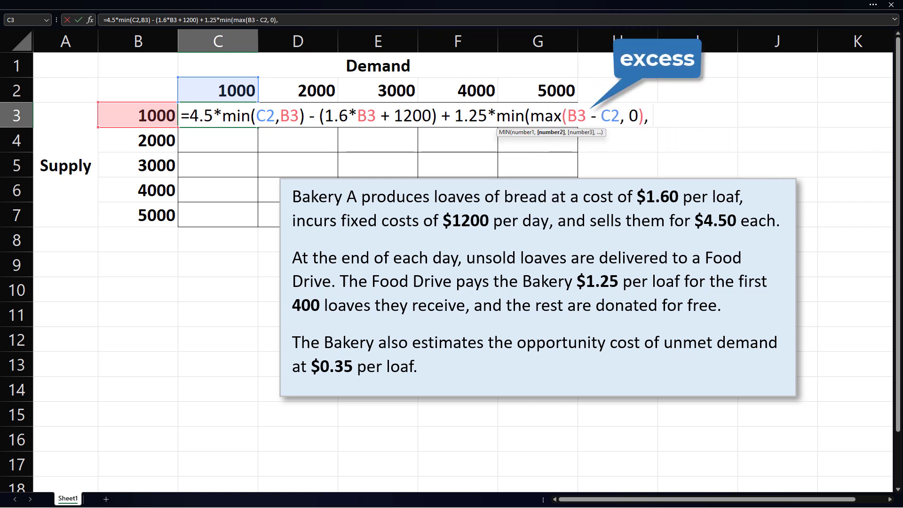
pyautogui.write(' 400)')
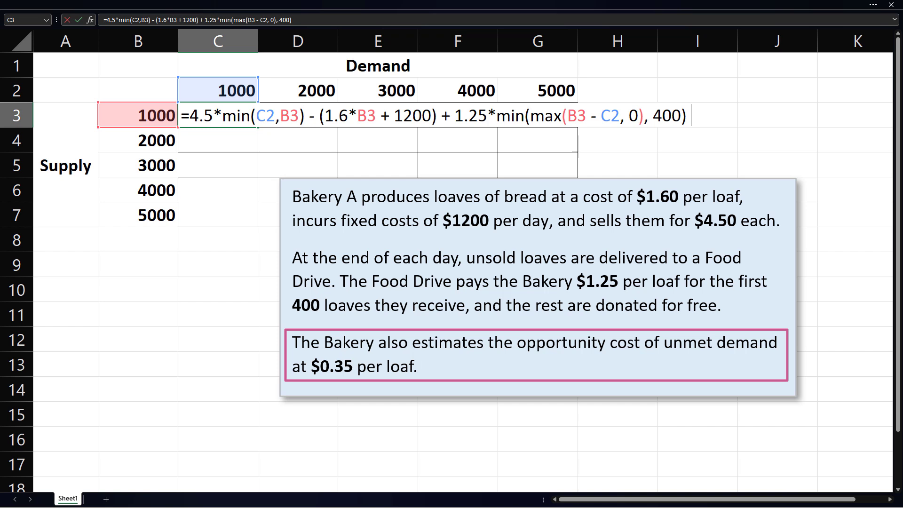
# Step: Subtract the opportunity cost of unmet demand as - 0.35*max(C2 - B3, 0) and commit the C3 formula
pyautogui.write('- 0.35*(')
pyautogui.click(235, 88)
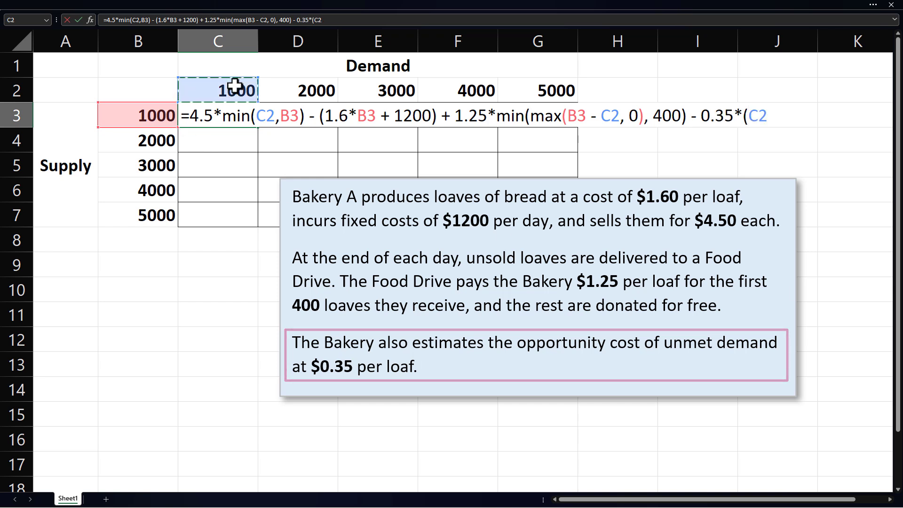
pyautogui.write('-')
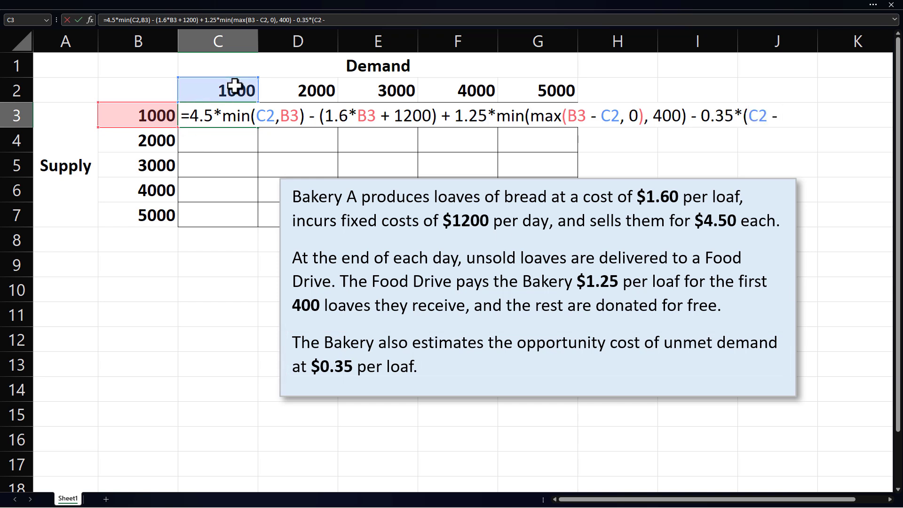
pyautogui.click(124, 114)
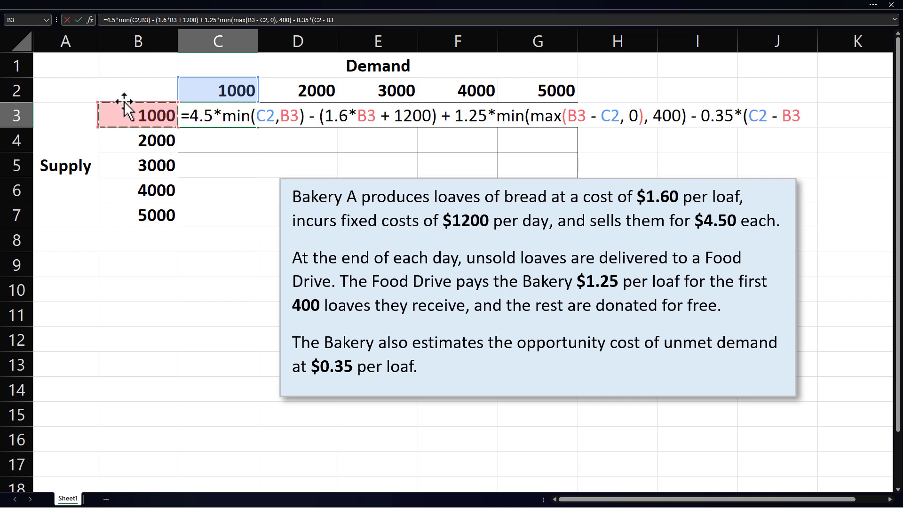
pyautogui.click(743, 115)
pyautogui.write('max')
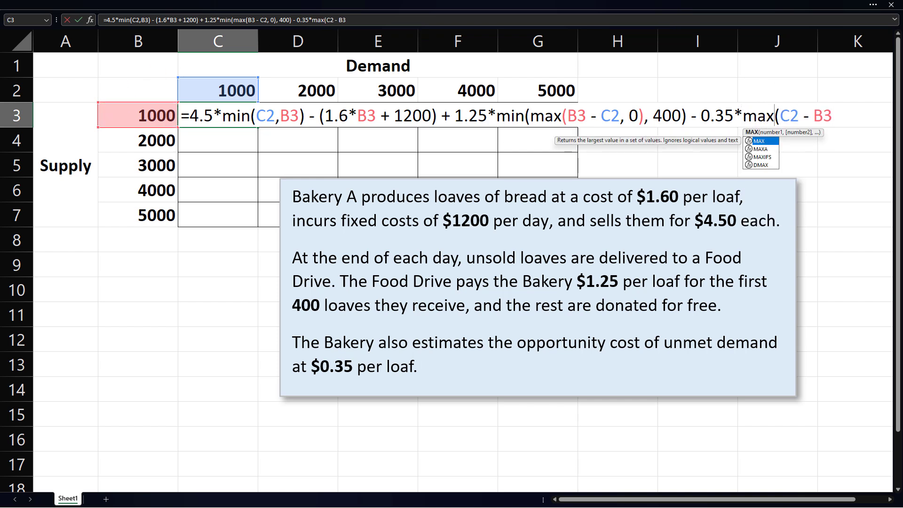
pyautogui.click(855, 109)
pyautogui.write(', 0)')
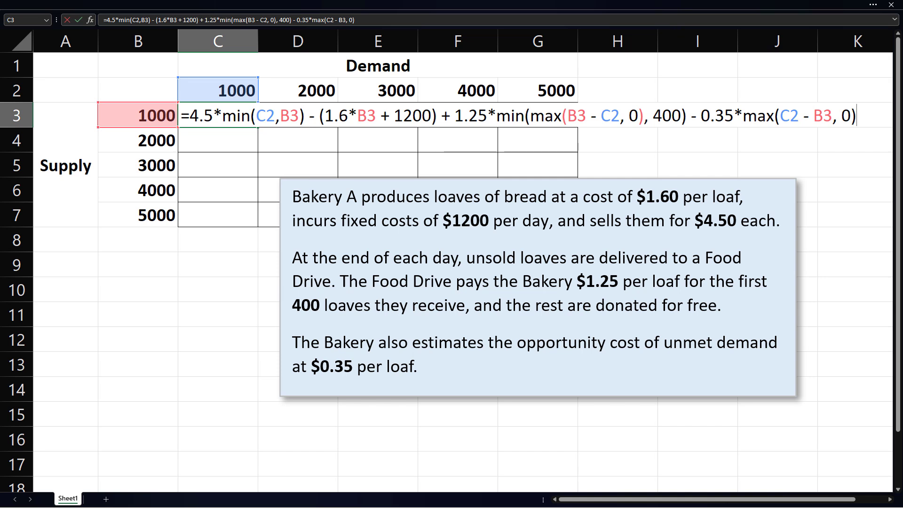
pyautogui.press('Return')
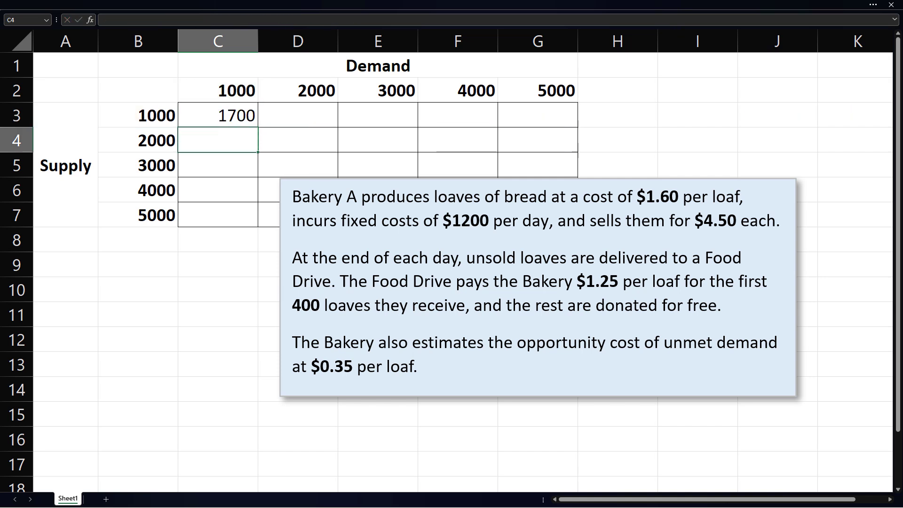
# Step: Edit the C3 formula to lock the column of all four supply references, making each B3 into $B3
pyautogui.doubleClick(238, 115)
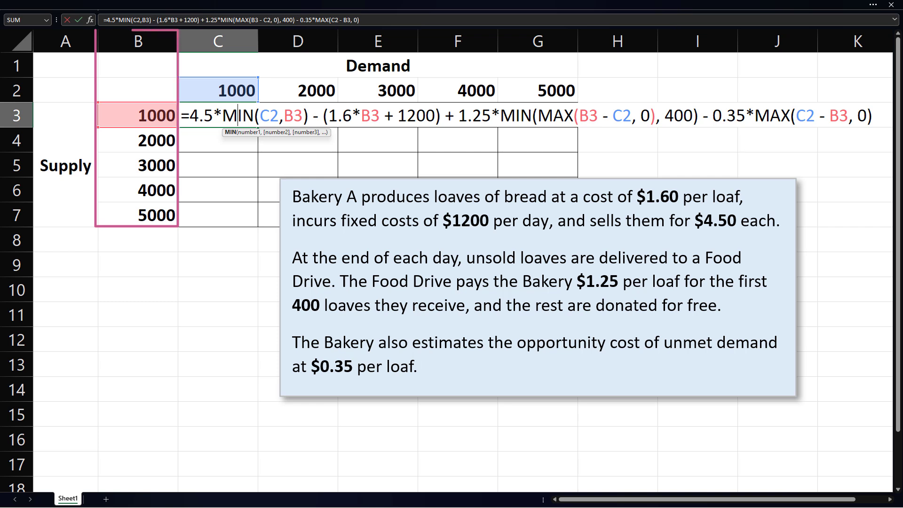
pyautogui.click(284, 115)
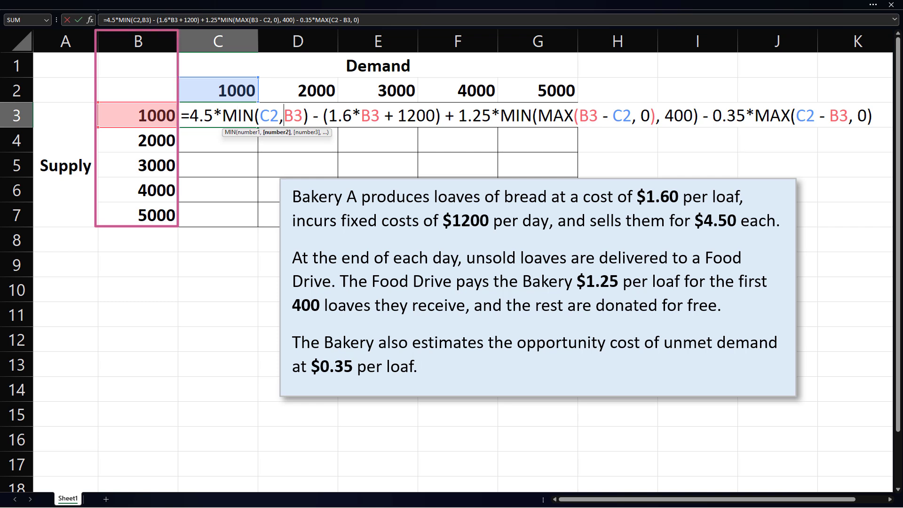
pyautogui.write('$')
pyautogui.click(361, 115)
pyautogui.write('$')
pyautogui.click(578, 115)
pyautogui.write('$')
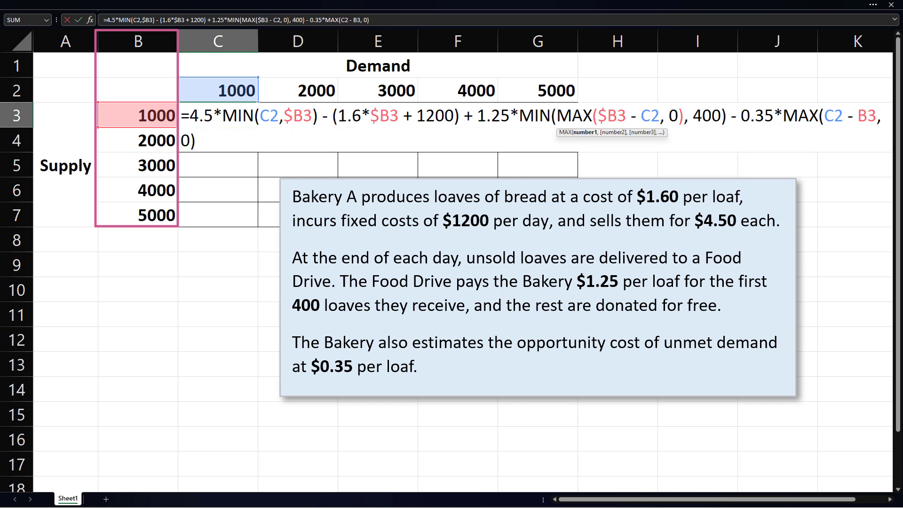
pyautogui.click(855, 115)
pyautogui.write('$')
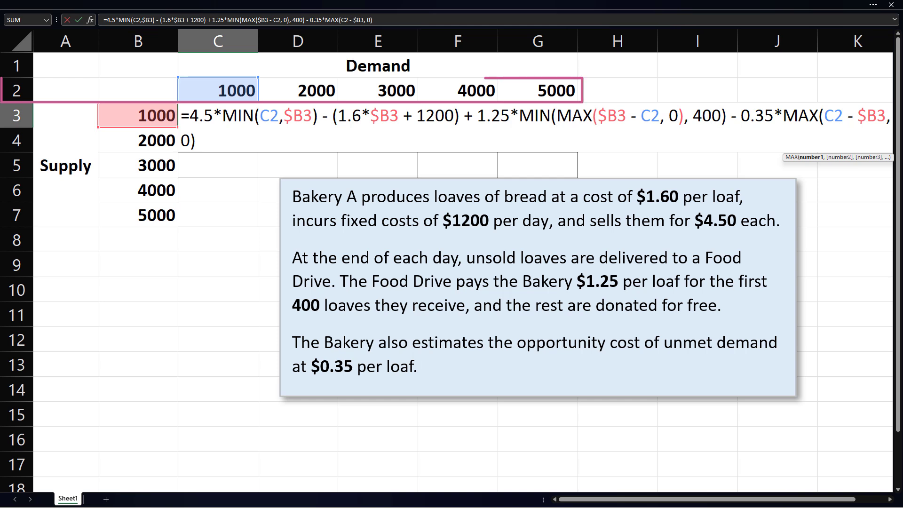
# Step: Lock the row of all three demand references in the C3 formula as C$2 and commit it
pyautogui.click(270, 116)
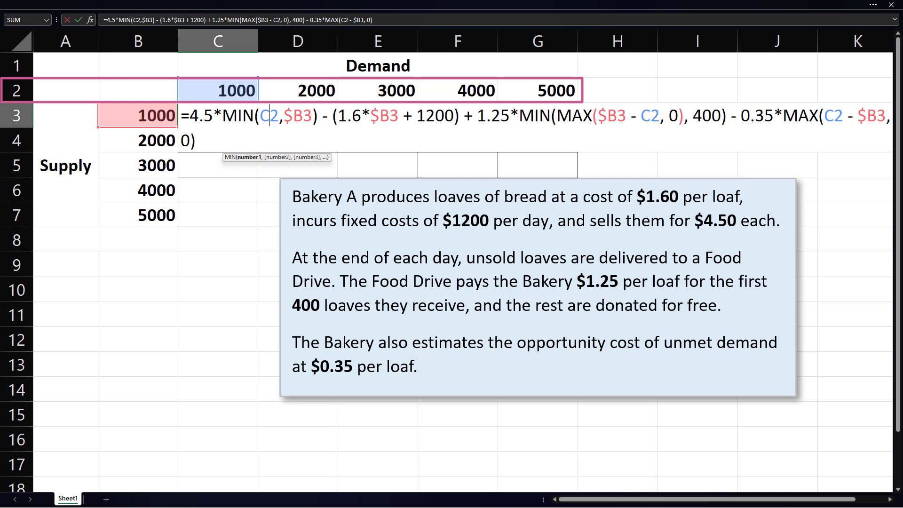
pyautogui.write('$')
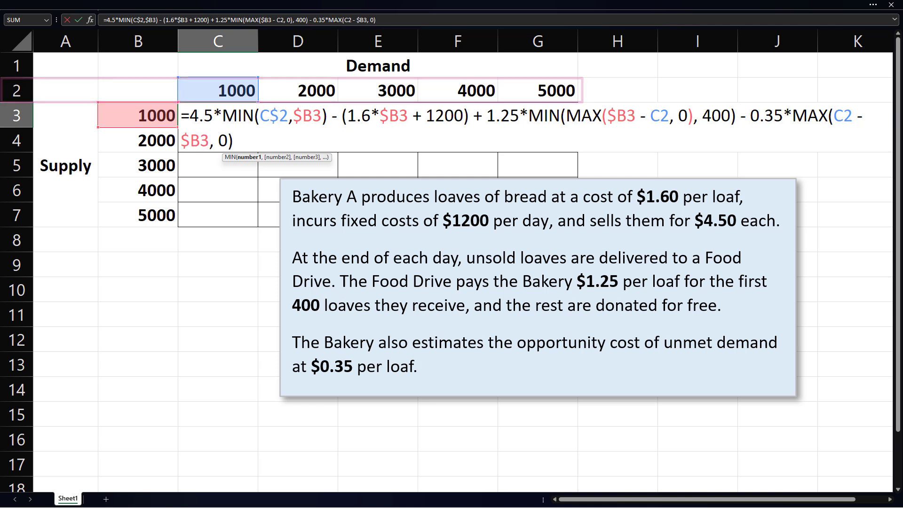
pyautogui.click(660, 116)
pyautogui.write('$')
pyautogui.click(852, 115)
pyautogui.write('$')
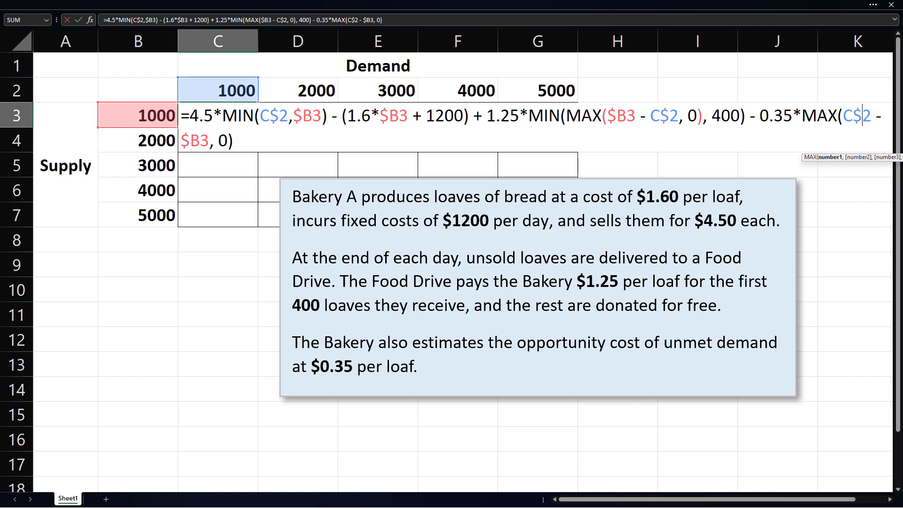
pyautogui.press('Return')
# Step: Move the problem text box below the table and fill the C3 formula across the whole grid C3:G7
pyautogui.moveTo(653, 177); pyautogui.dragTo(543, 265)
pyautogui.click(235, 116)
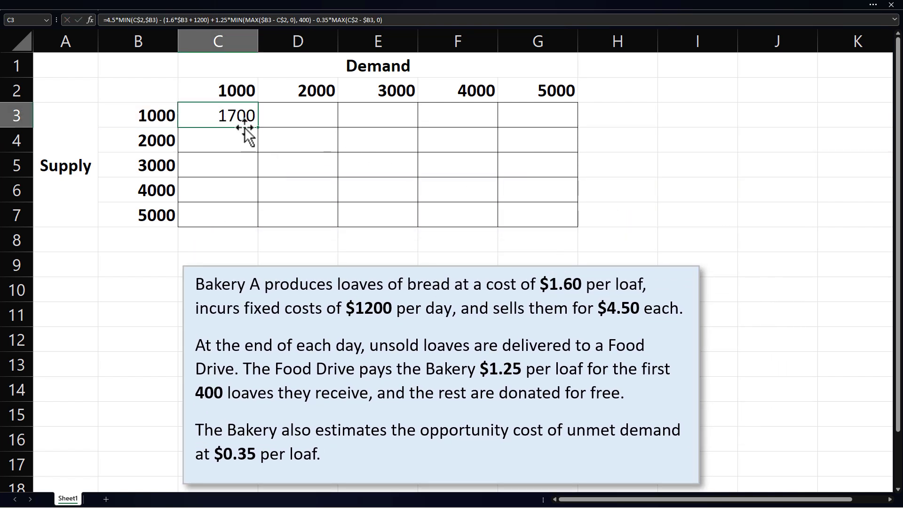
pyautogui.moveTo(258, 127); pyautogui.dragTo(575, 225)
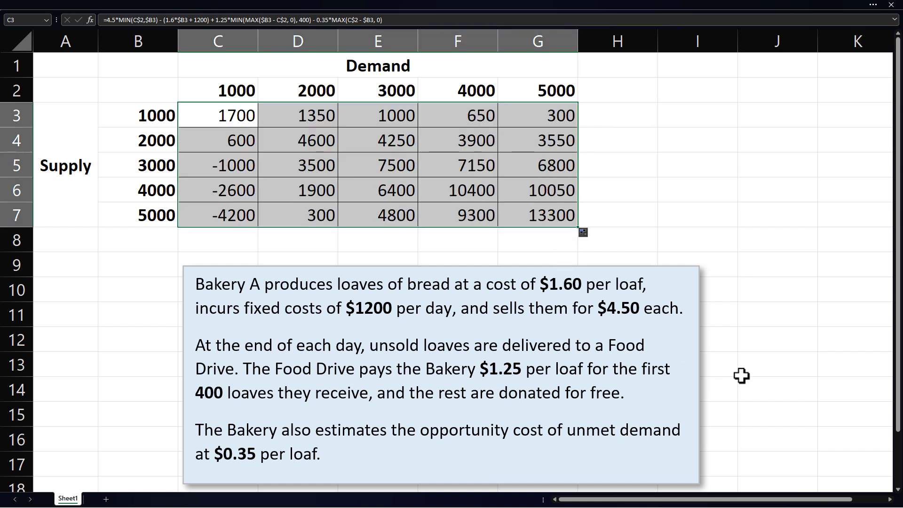